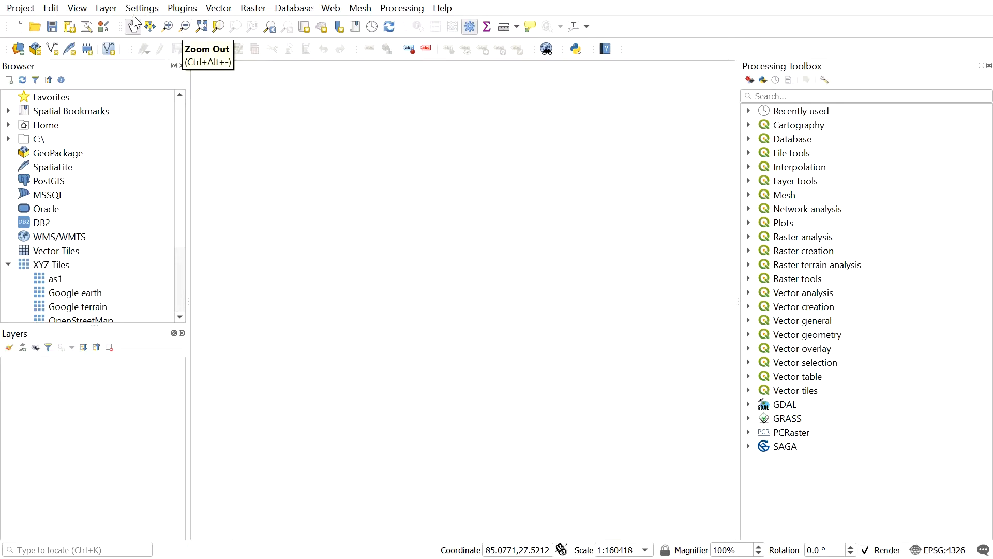
- Load the Shape1.shp line layer via Add Vector Layer and recentre the map on it
click(107, 8)
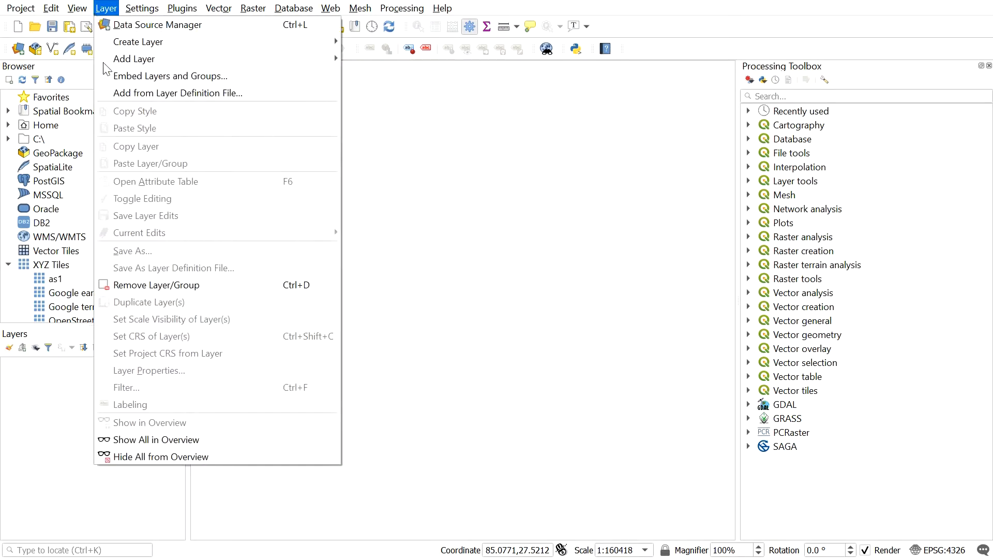
mouse_move(134, 59)
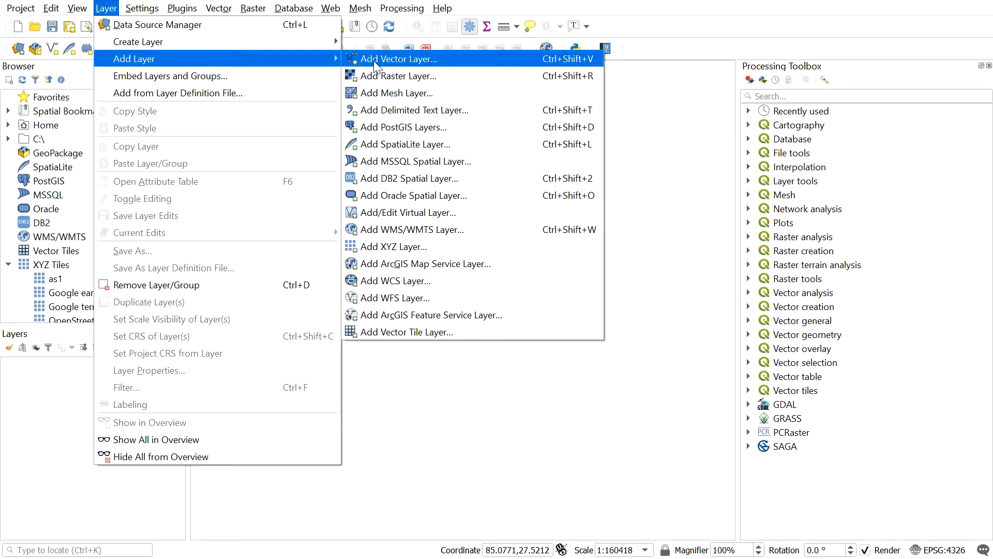
click(396, 59)
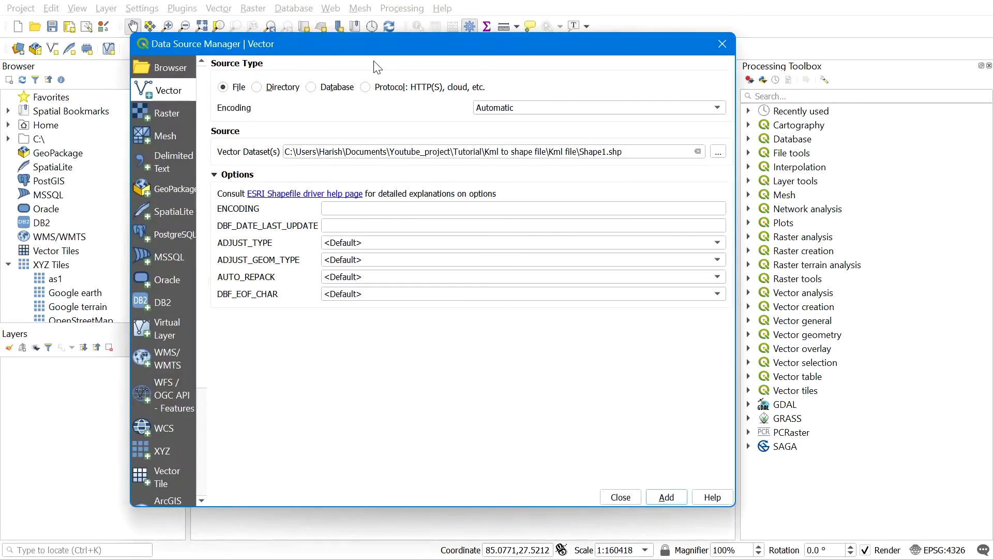
click(666, 496)
click(621, 498)
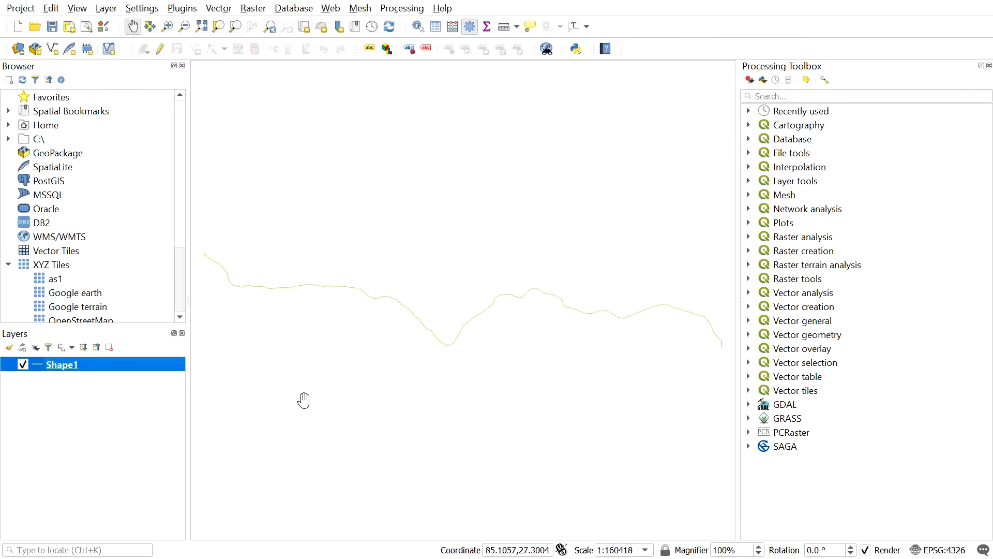
mouse_move(420, 337)
mouse_down()
mouse_move(440, 313)
mouse_move(435, 298)
mouse_up()
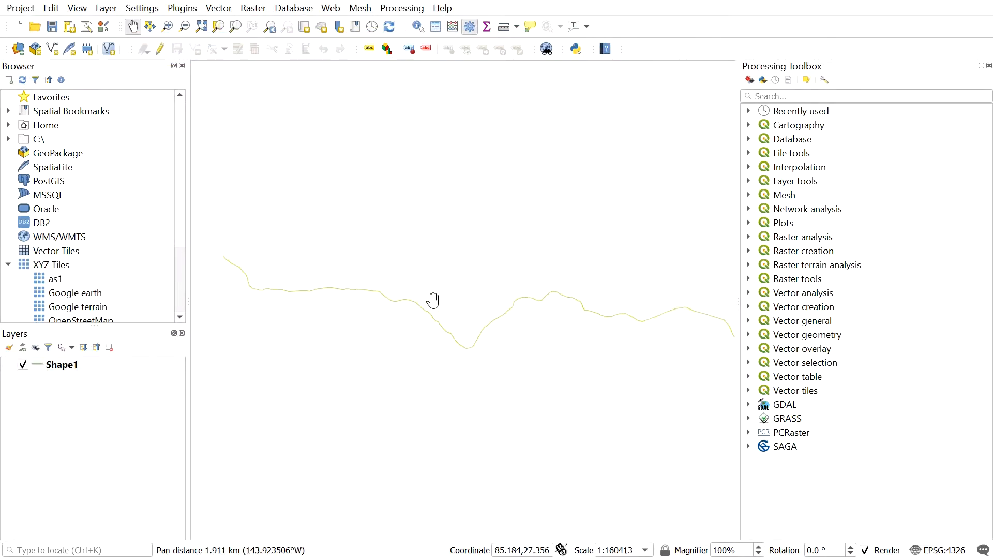
- Start Export > Save Features As for Shape1 and show the output format list
right_click(61, 365)
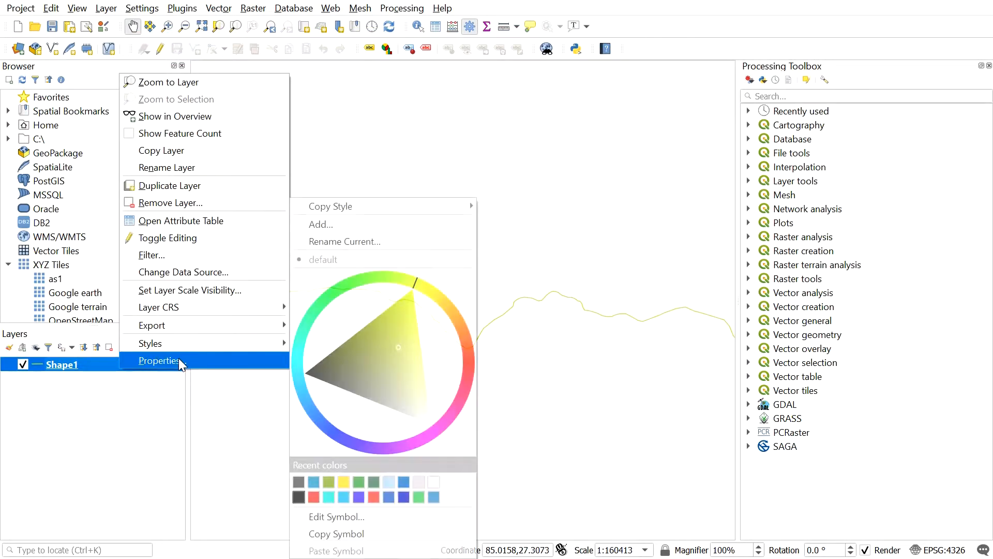
mouse_move(201, 325)
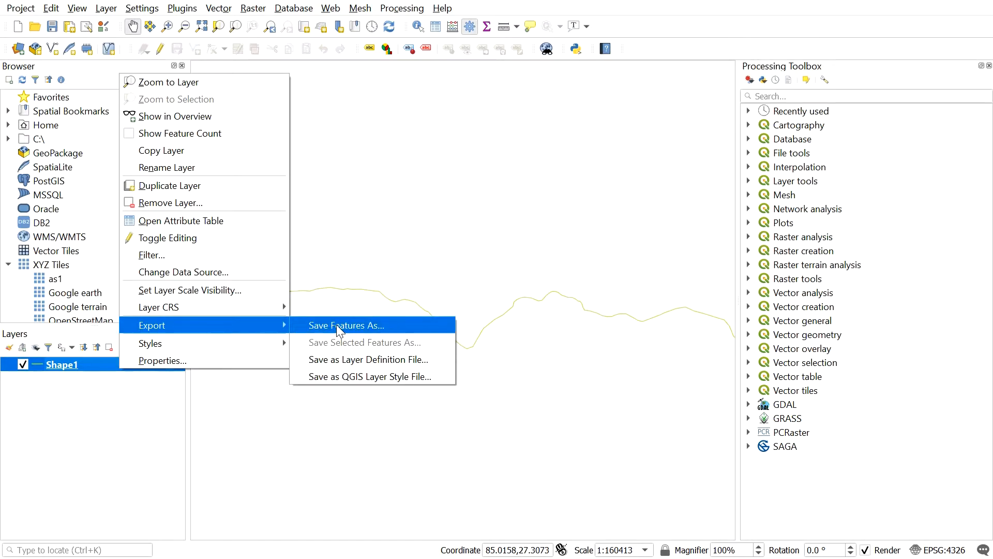
click(338, 327)
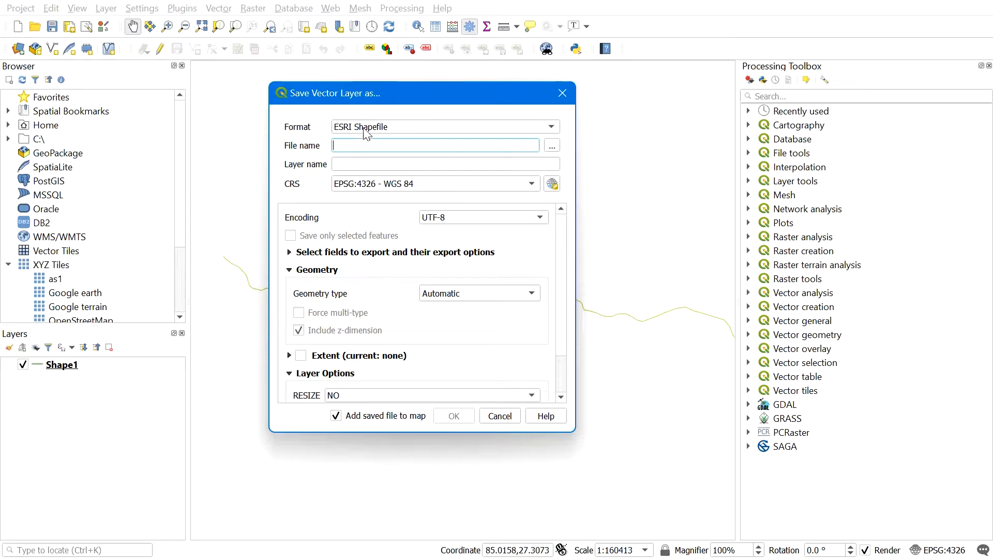
click(411, 129)
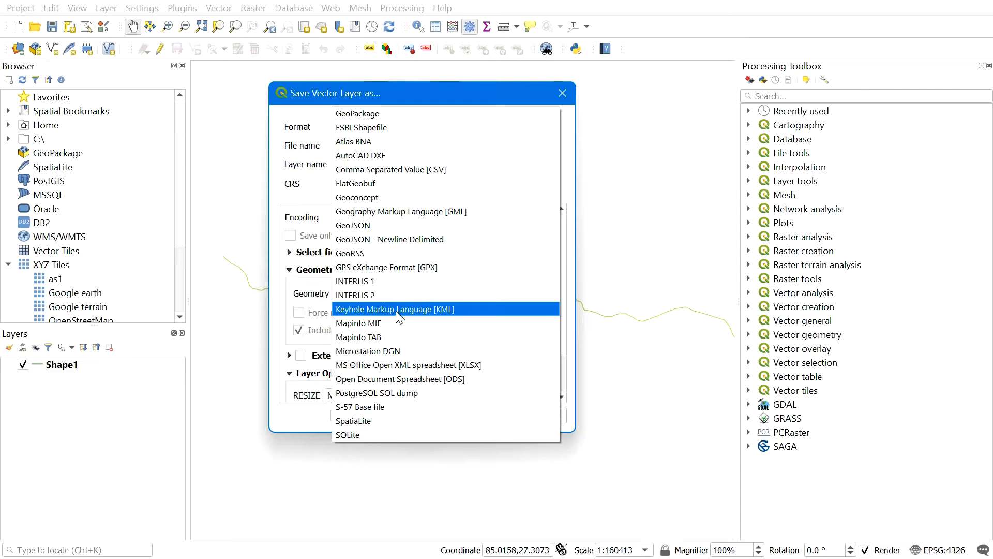
- Choose Keyhole Markup Language [KML] as the format and browse for the output location
click(414, 309)
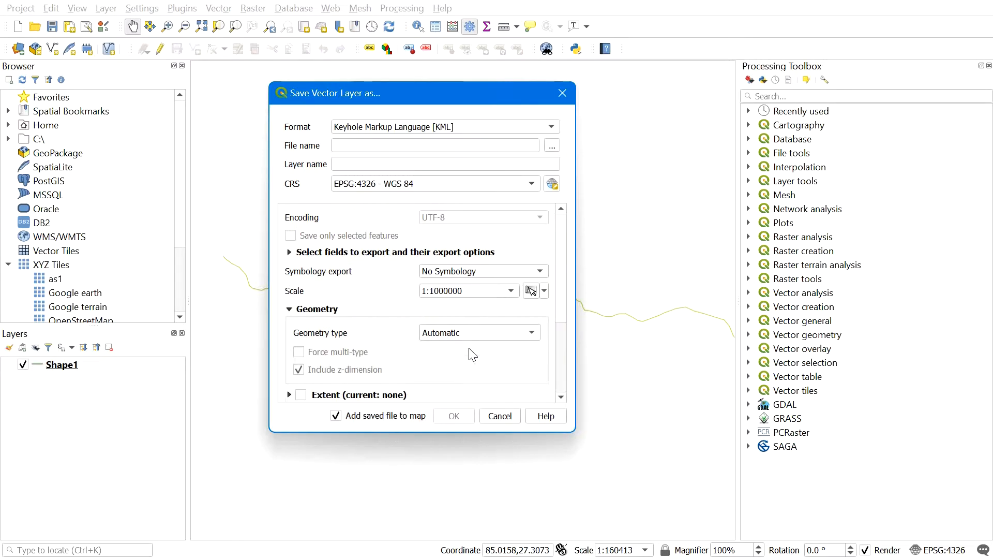
click(552, 148)
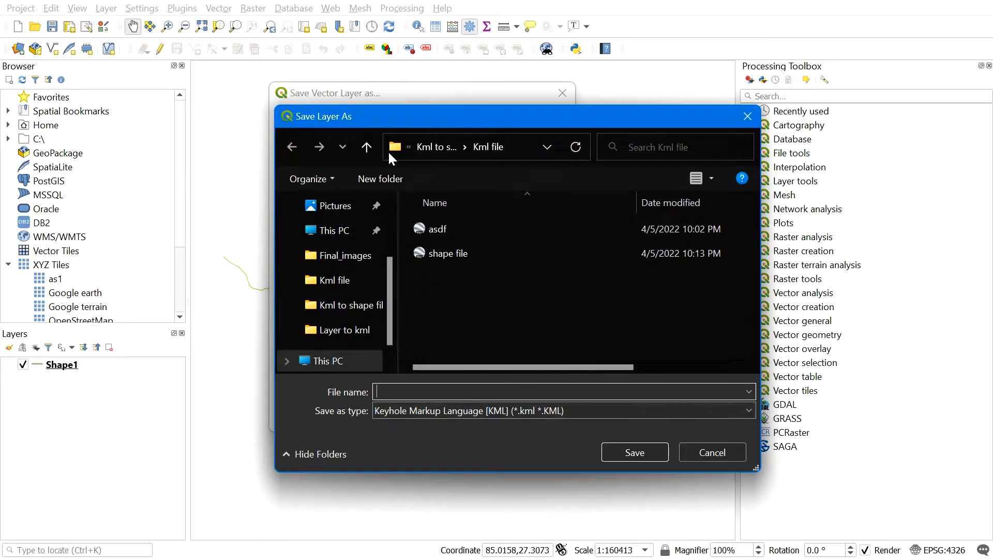
- Save the output as KML1.kml inside the kml to shp1_files folder
click(366, 147)
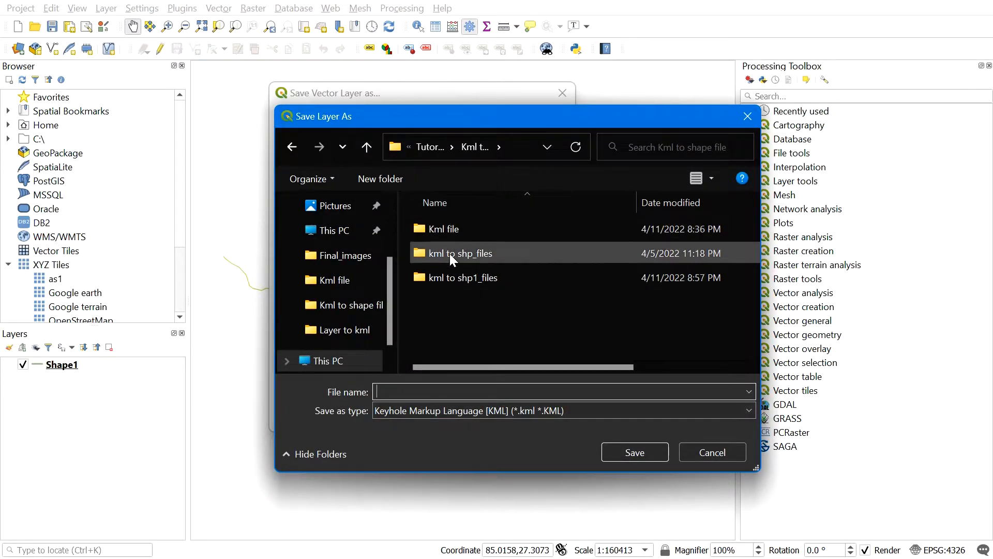
double_click(452, 276)
text(KML1)
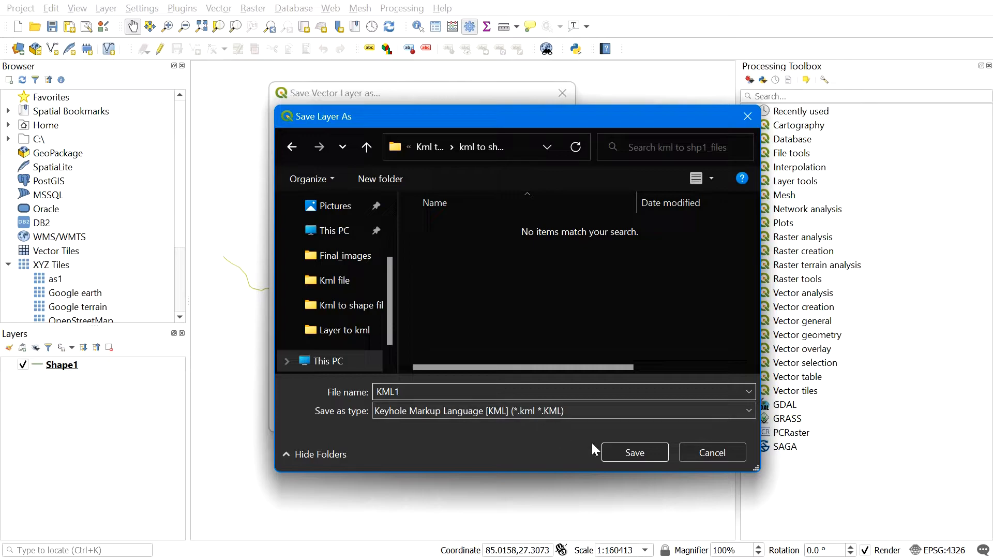
click(635, 452)
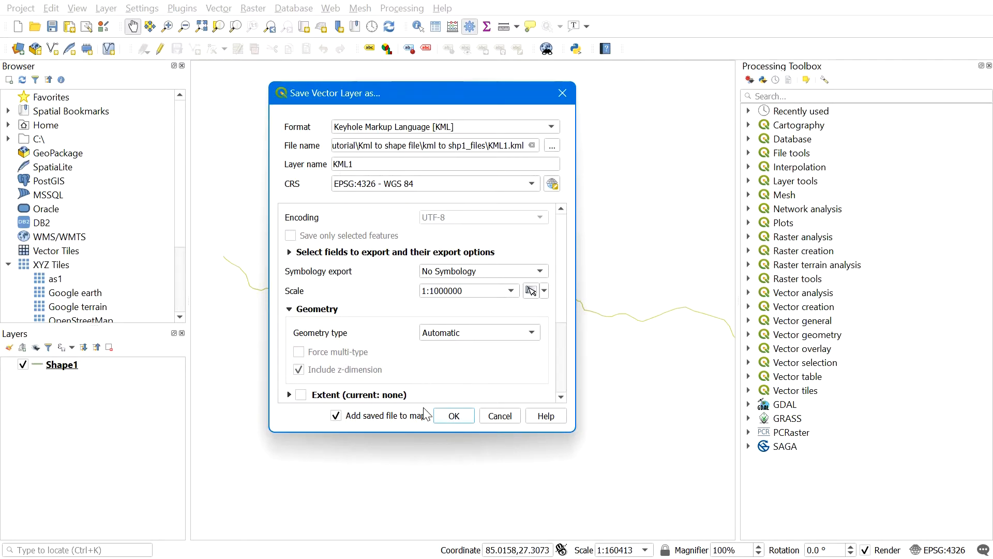
- Run the export to add layer KML1, then hide the original Shape1 layer
click(454, 416)
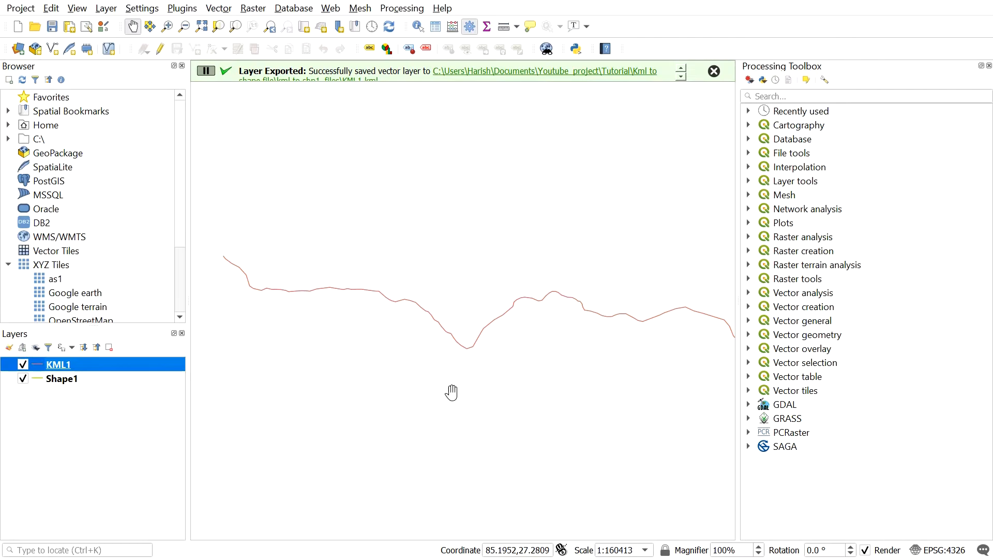
click(24, 379)
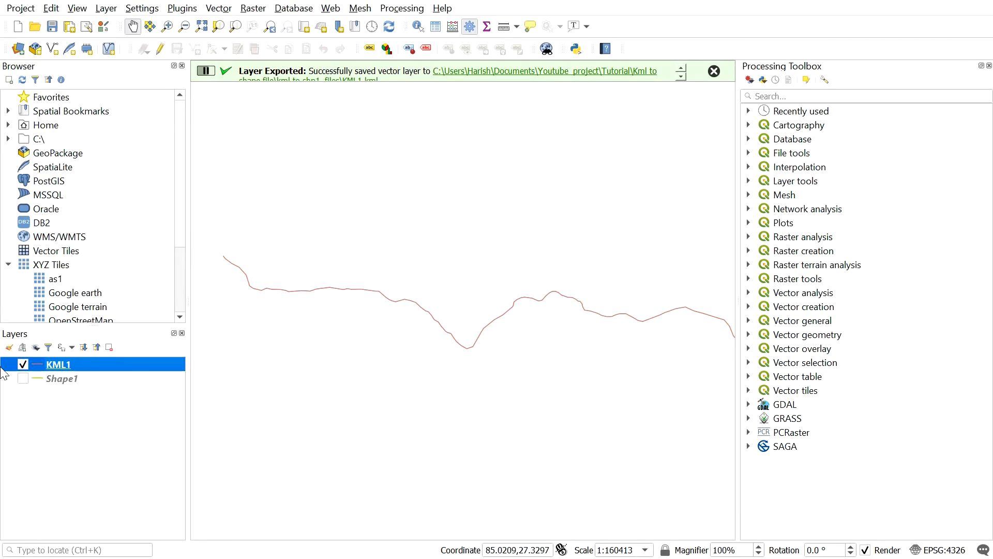
scroll(422, 313, up, 1)
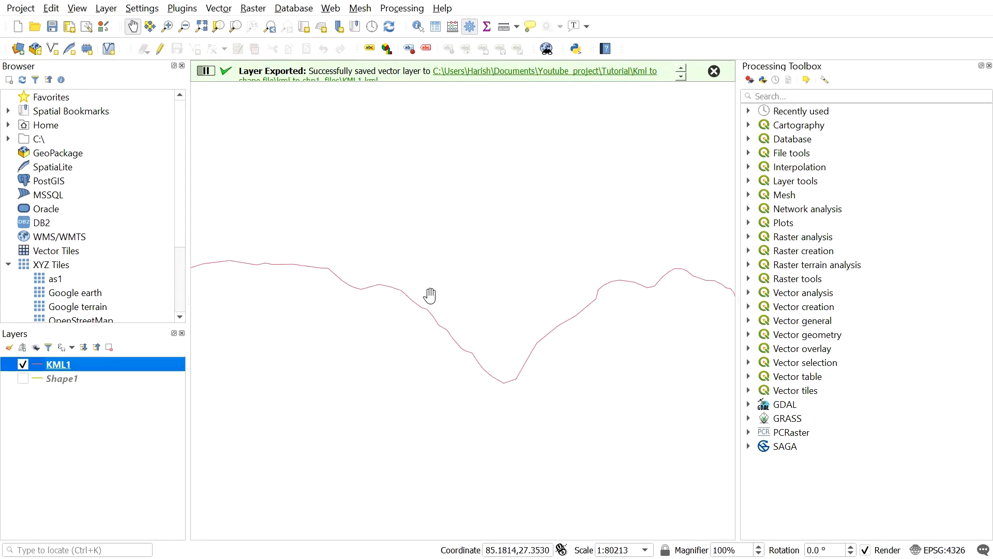
scroll(430, 295, up, 2)
scroll(430, 295, down, 2)
scroll(430, 296, down, 1)
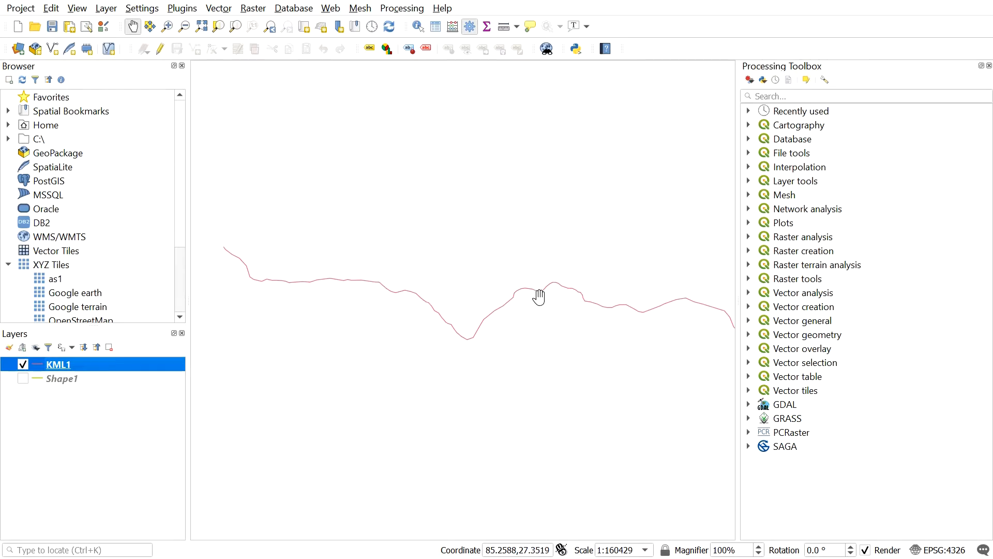